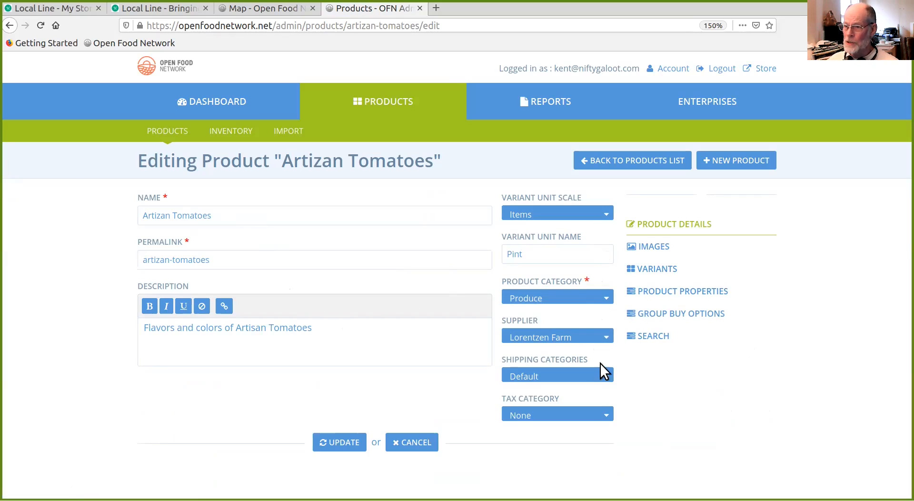
- Review the Artizan Tomatoes product's images, product properties, group buy options and search settings, leaving them without saving changes
{"action": "left_click", "coordinate": [657, 246]}
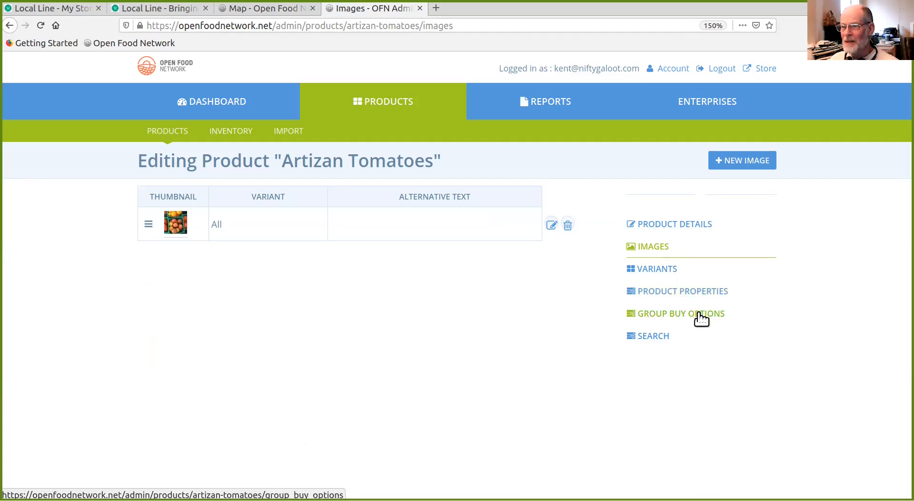
{"action": "left_click", "coordinate": [680, 289]}
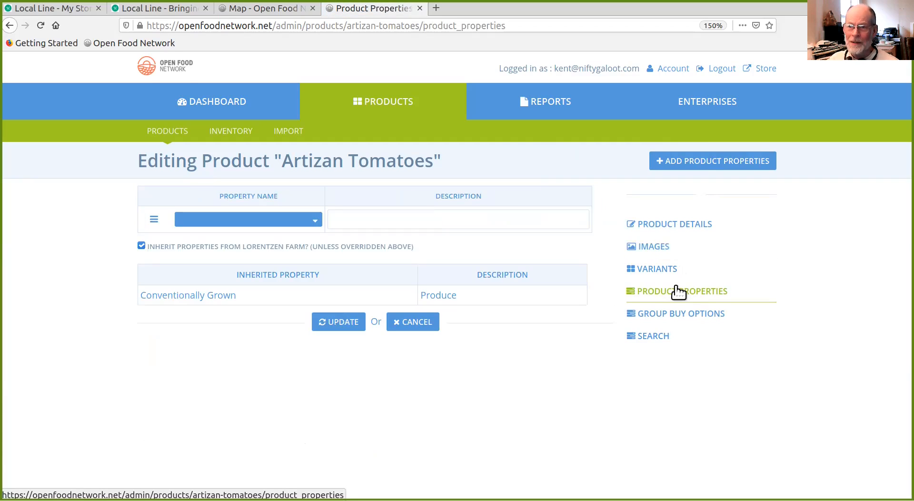
{"action": "left_click", "coordinate": [687, 314]}
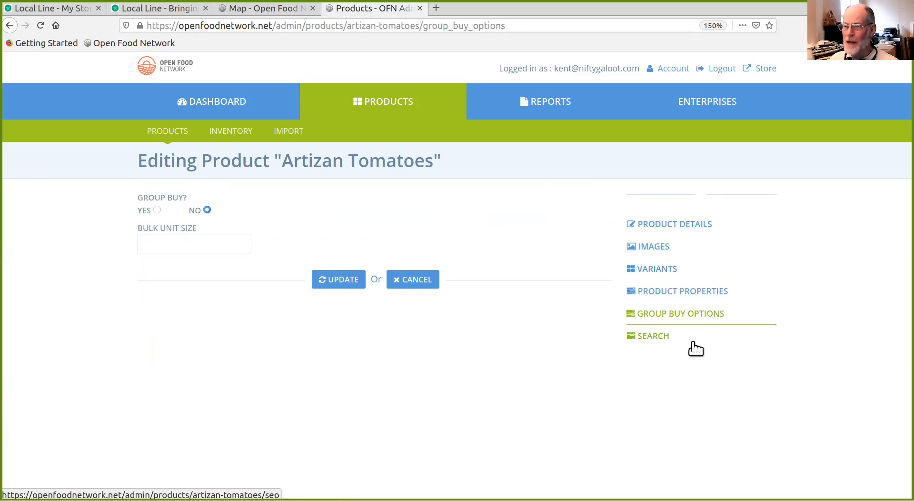
{"action": "left_click", "coordinate": [655, 337]}
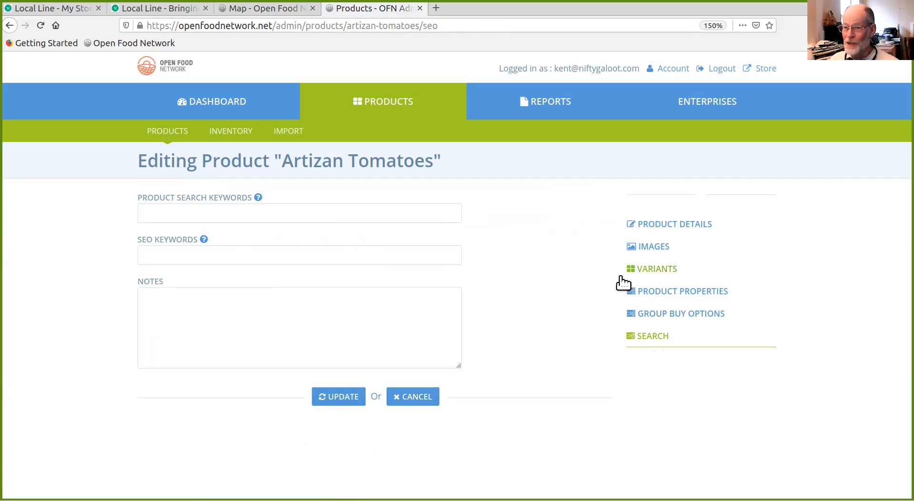
{"action": "left_click", "coordinate": [417, 399]}
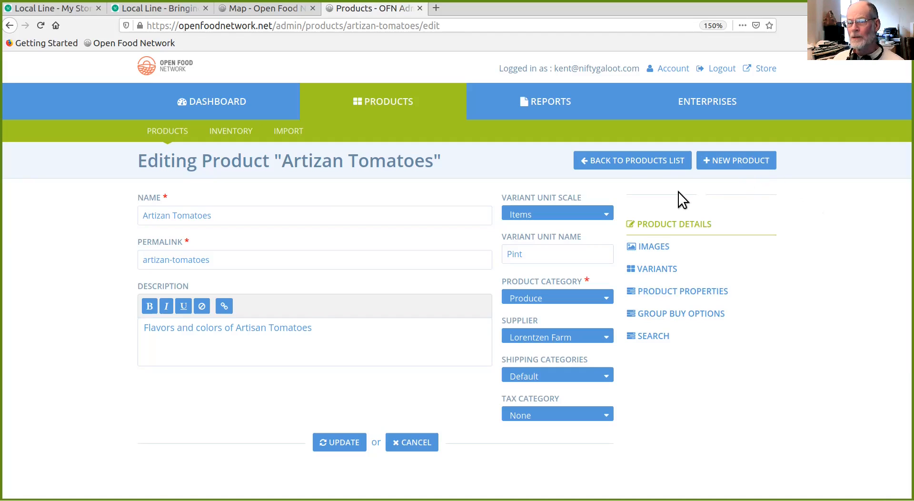
- Return to the products list and clone the Artizan Tomatoes product
{"action": "left_click", "coordinate": [640, 167]}
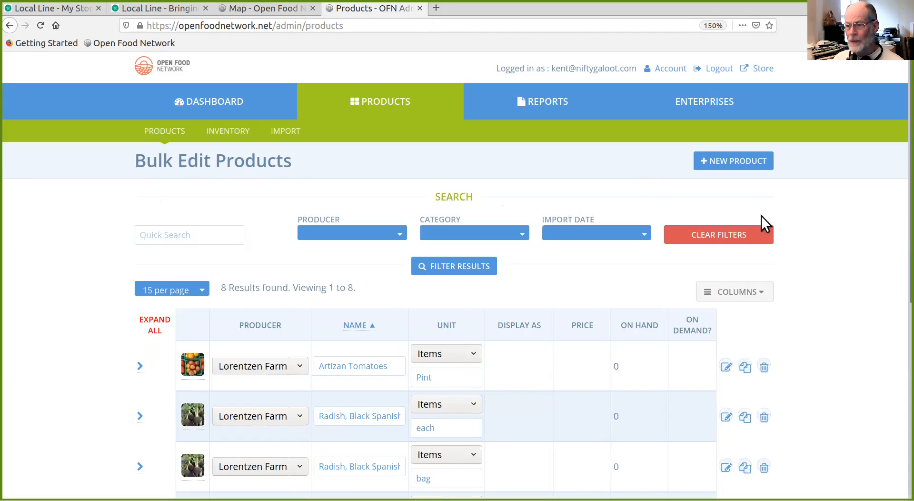
{"action": "scroll", "coordinate": [859, 339], "scroll_direction": "down", "scroll_amount": 3}
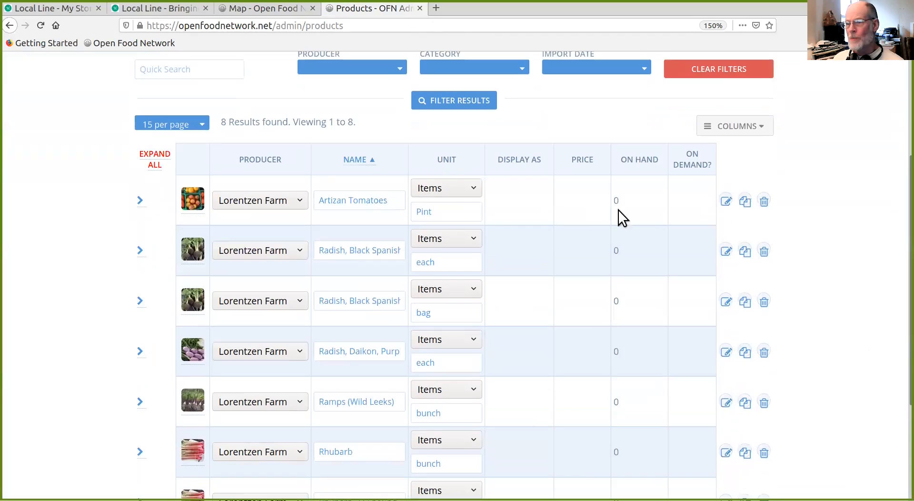
{"action": "left_click", "coordinate": [745, 201]}
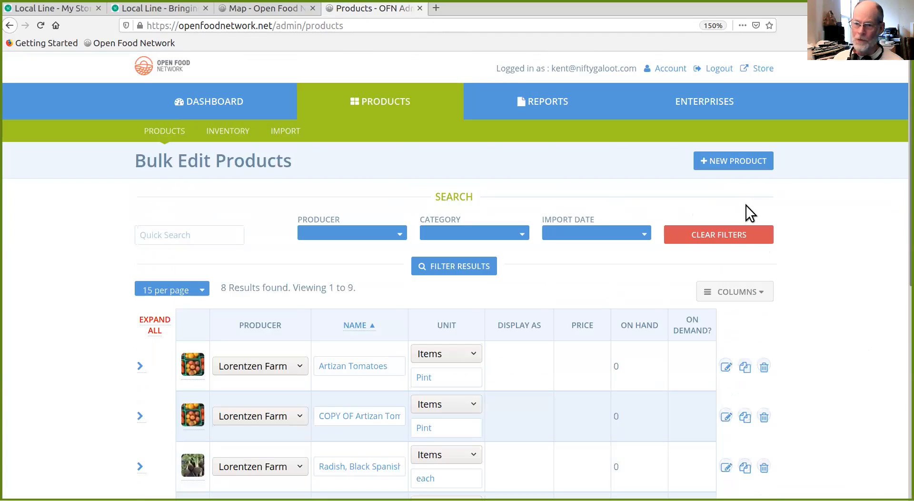
- Open the cloned tomato product for editing, remove "COPY OF" from its name and save it
{"action": "scroll", "coordinate": [838, 258], "scroll_direction": "down", "scroll_amount": 3}
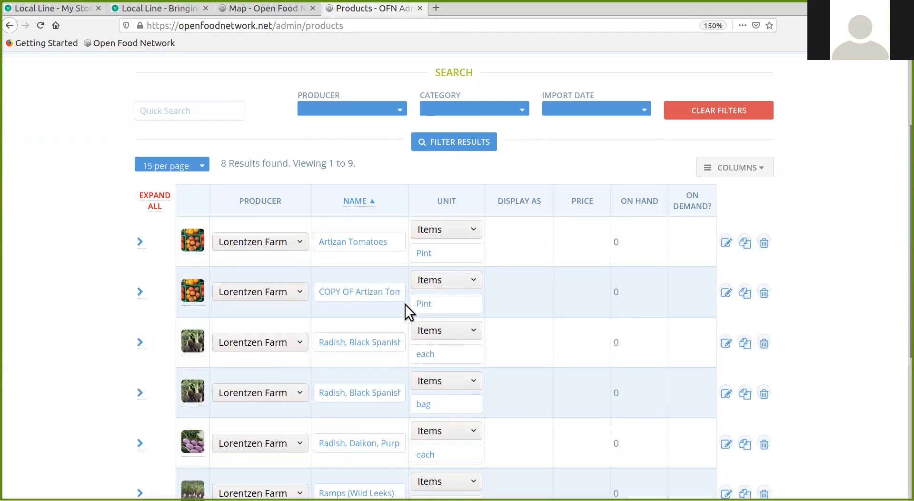
{"action": "left_click", "coordinate": [735, 294]}
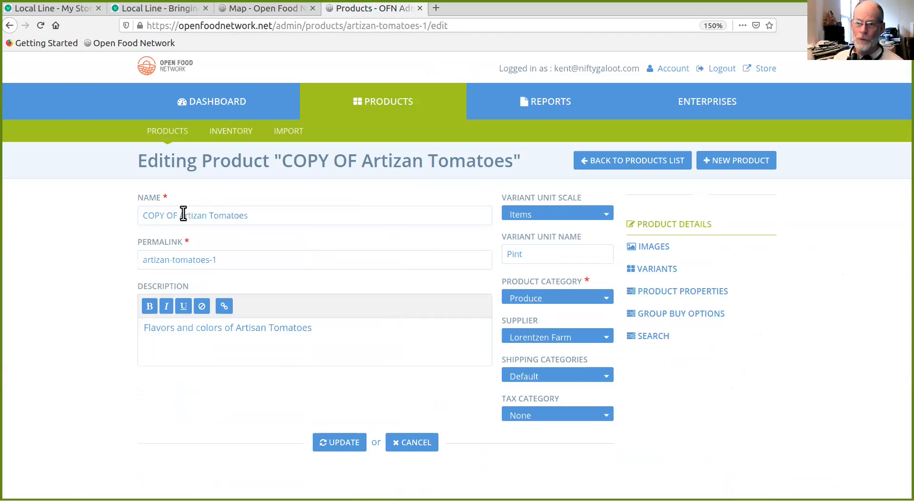
{"action": "left_click_drag", "start_coordinate": [180, 215], "coordinate": [127, 206]}
{"action": "key", "text": "BackSpace"}
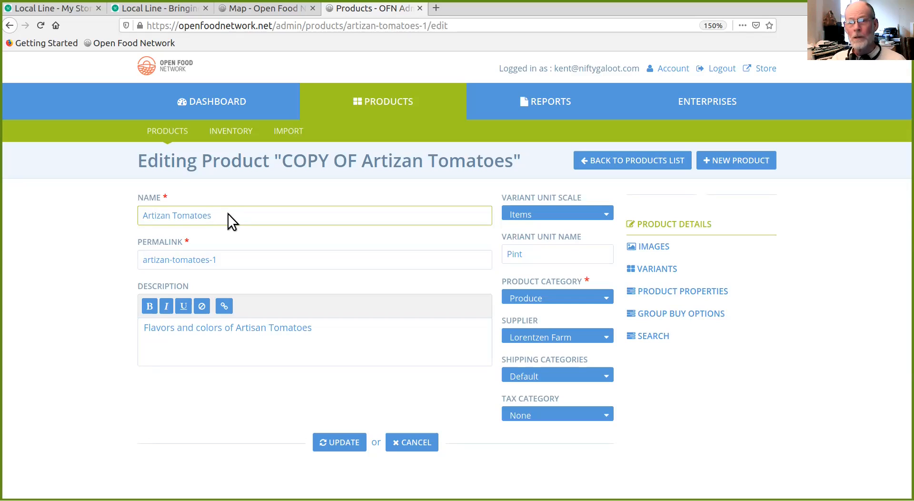
{"action": "key", "text": "Return"}
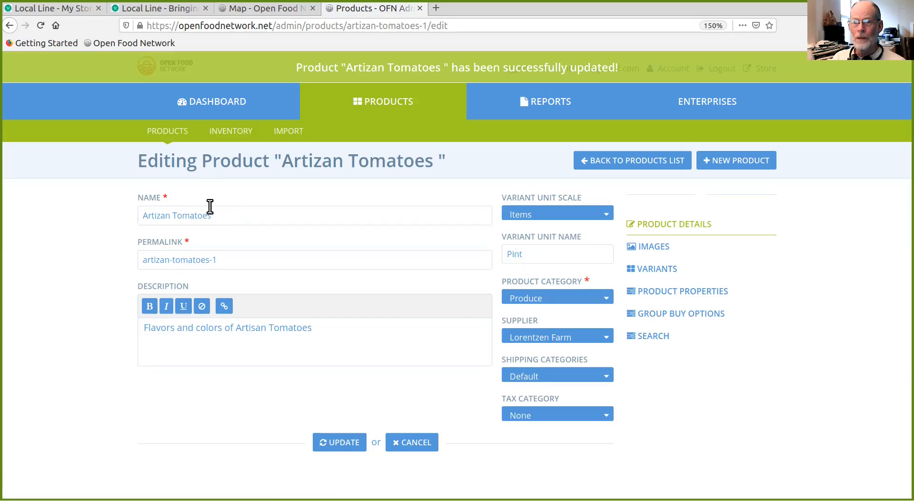
- Append "- 4 Pints" to the cloned product's name
{"action": "left_click", "coordinate": [216, 211]}
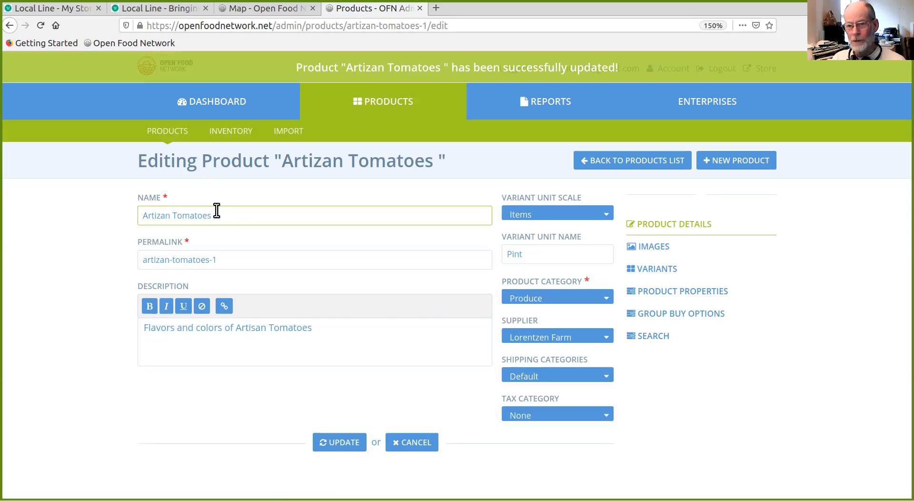
{"action": "type", "text": "-"}
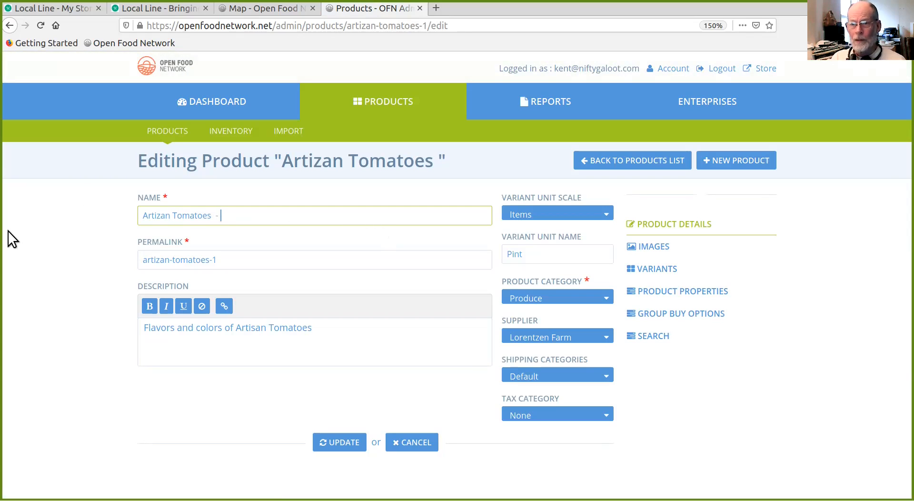
{"action": "type", "text": " 4"}
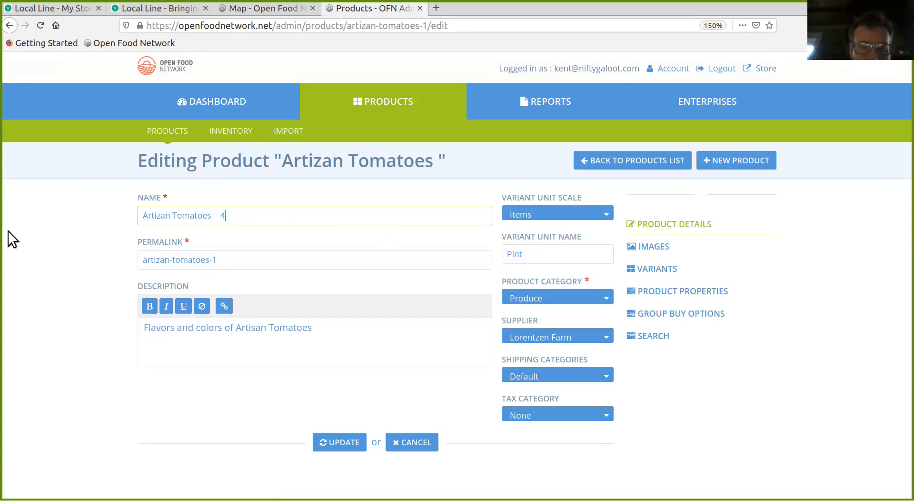
{"action": "type", "text": " Pints"}
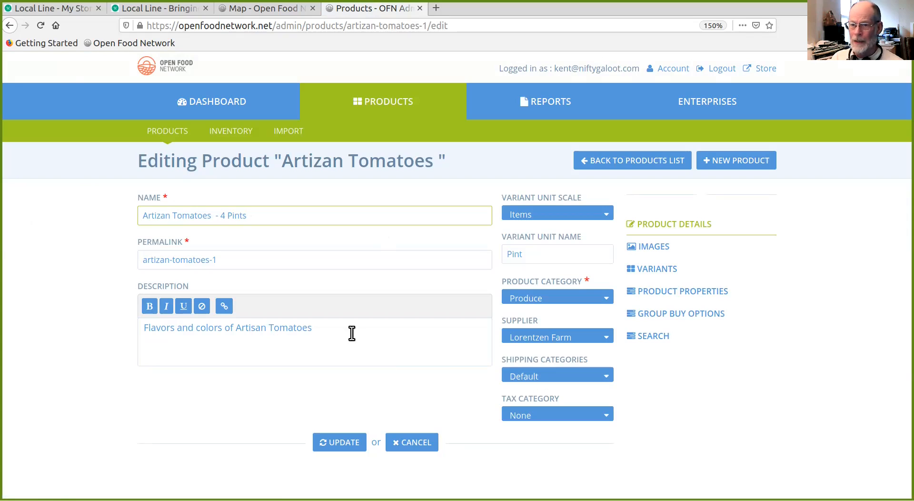
- Insert "4- Pints" at the start of the cloned product's description
{"action": "left_click", "coordinate": [143, 327]}
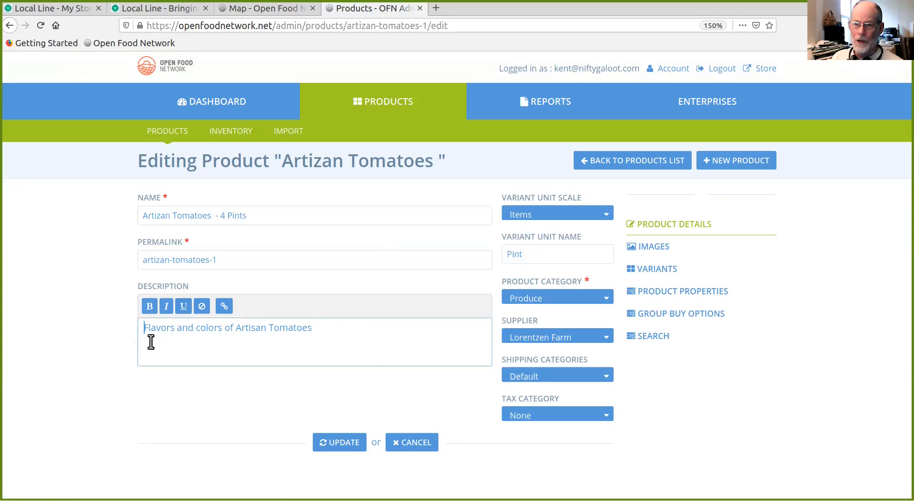
{"action": "type", "text": "4"}
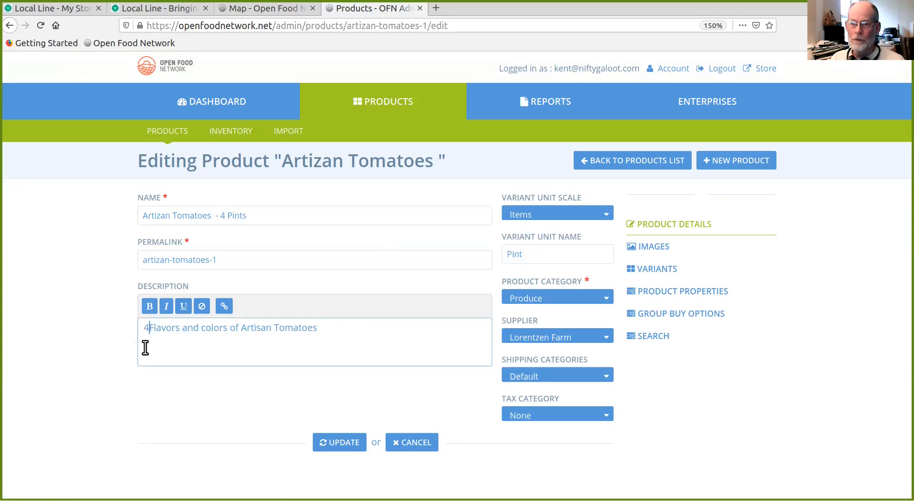
{"action": "type", "text": "-"}
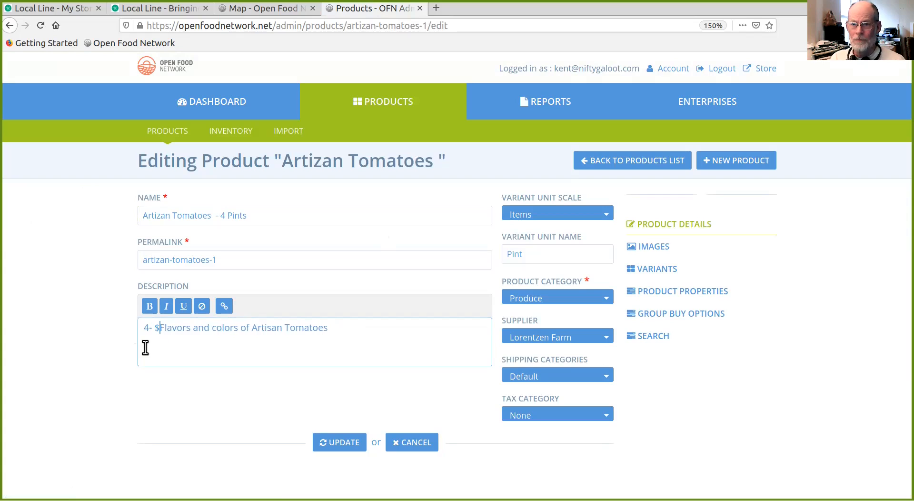
{"action": "type", "text": " Pints"}
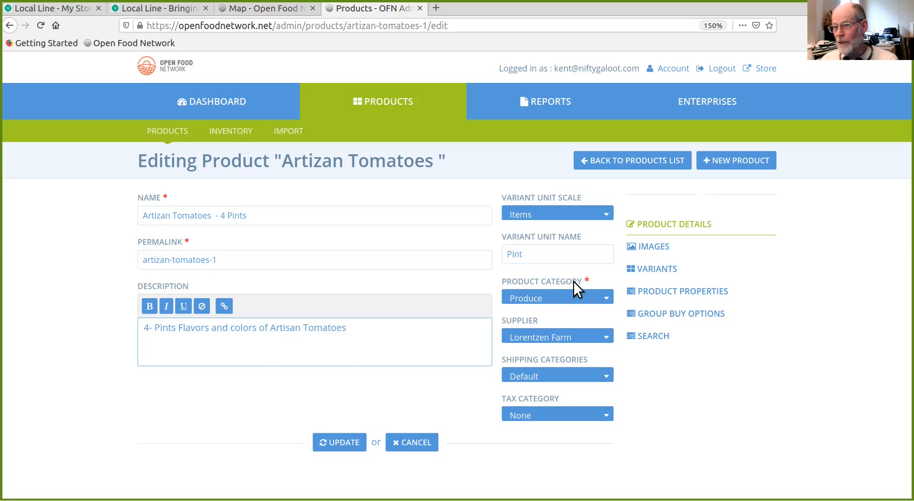
- Set the cloned product's variant unit name to "4 Pints"
{"action": "left_click", "coordinate": [503, 252]}
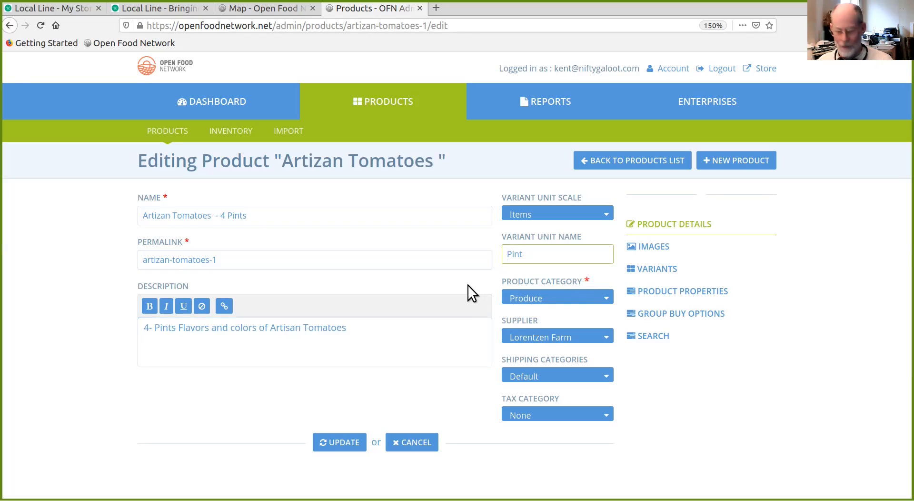
{"action": "type", "text": "4"}
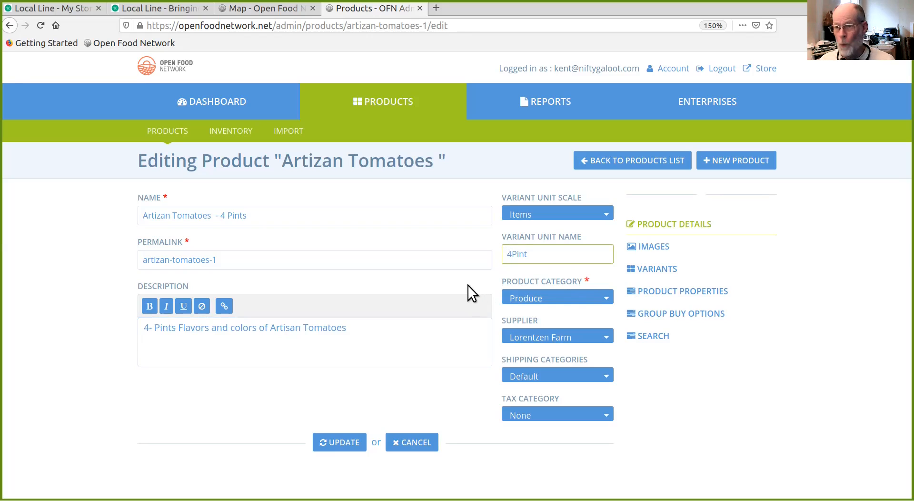
{"action": "left_click", "coordinate": [535, 253]}
{"action": "type", "text": "s"}
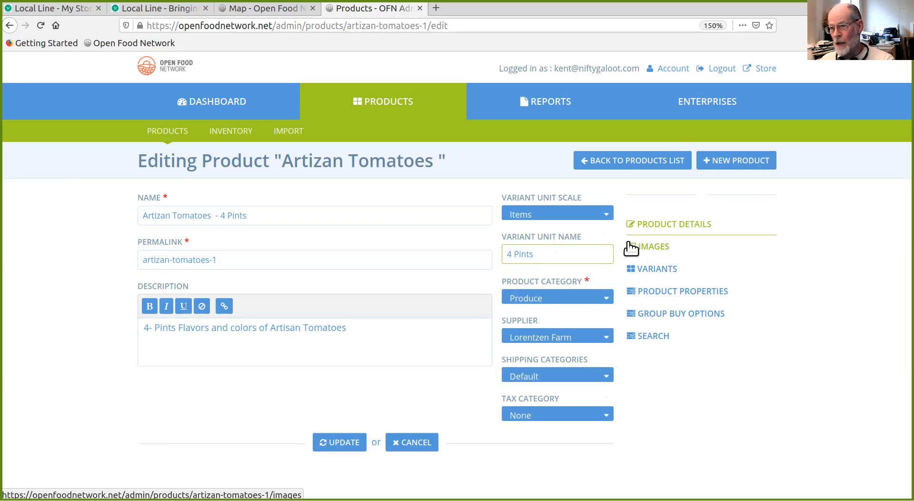
- Review the cloned product's images and the available product properties, then go back to its product details
{"action": "left_click", "coordinate": [648, 252]}
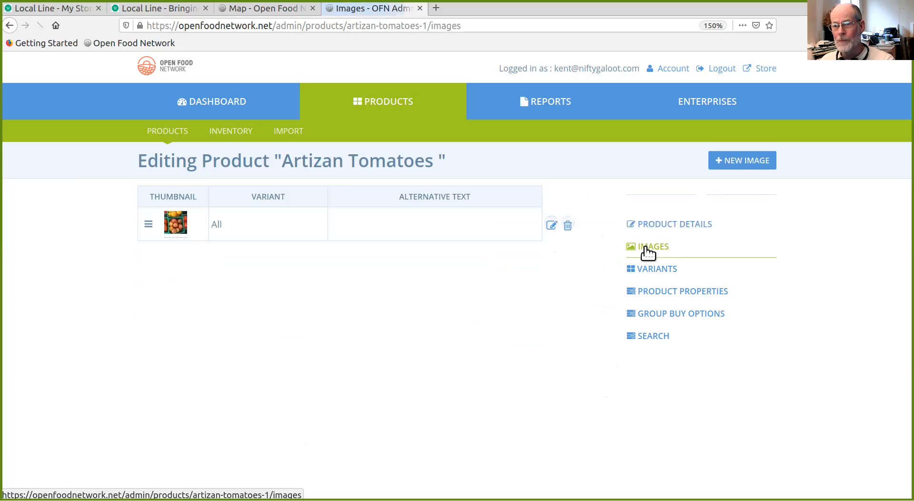
{"action": "left_click", "coordinate": [659, 294]}
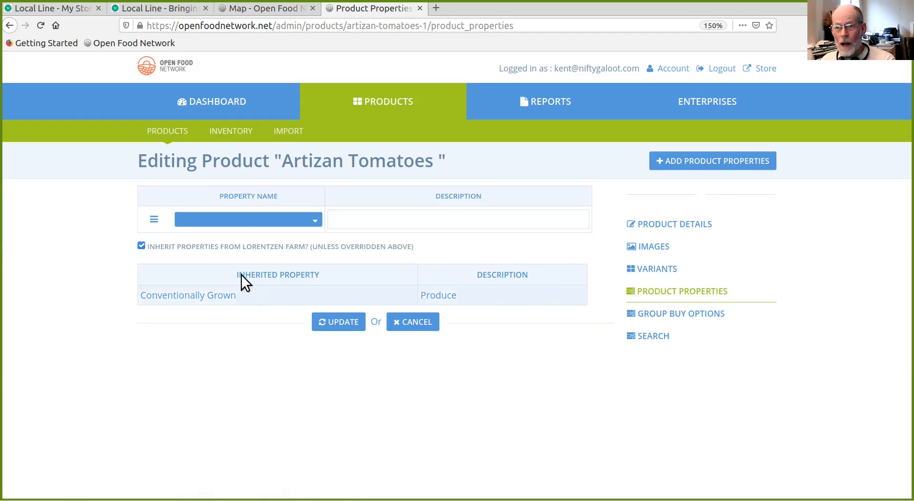
{"action": "left_click", "coordinate": [307, 218]}
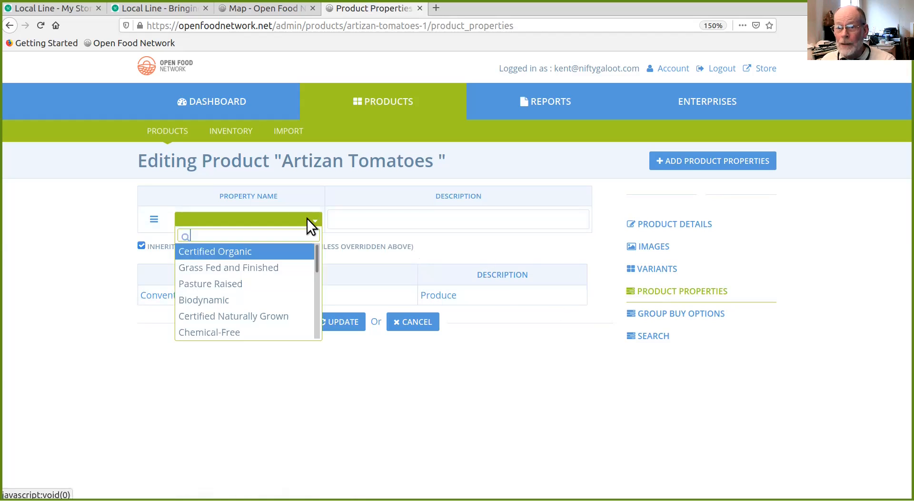
{"action": "left_click", "coordinate": [305, 219]}
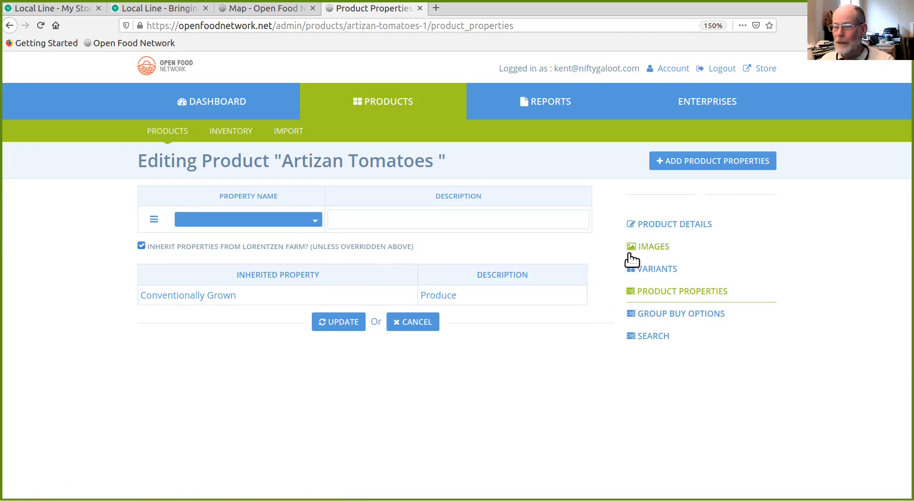
{"action": "left_click", "coordinate": [651, 223]}
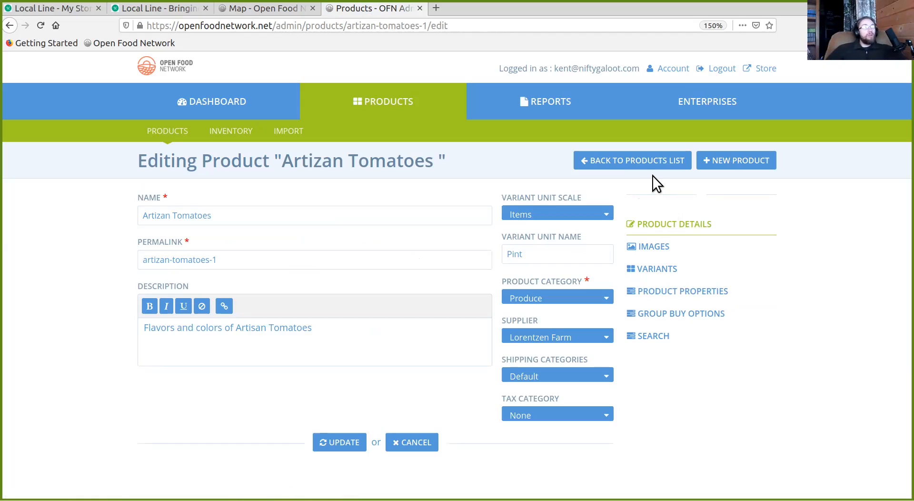
- Return to the products list and inspect the variant row of the second Artizan Tomatoes product, collapsing it when done
{"action": "left_click", "coordinate": [627, 162]}
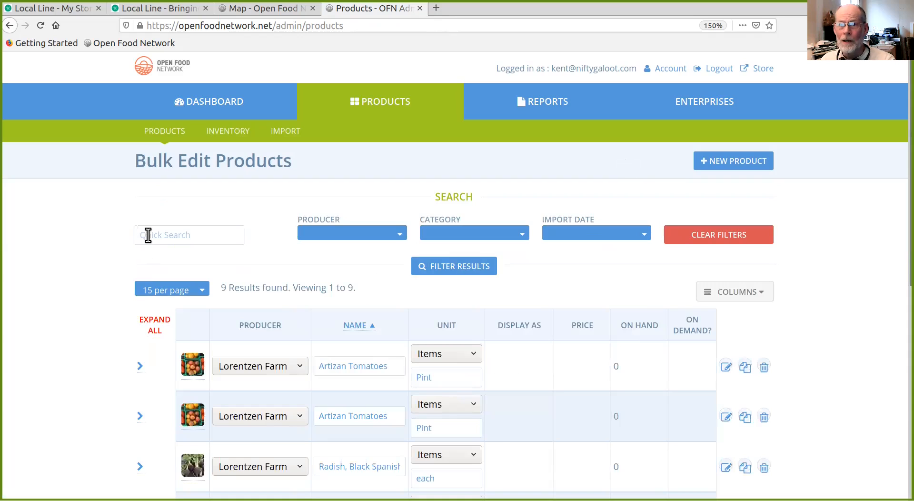
{"action": "scroll", "coordinate": [223, 213], "scroll_direction": "down", "scroll_amount": 1}
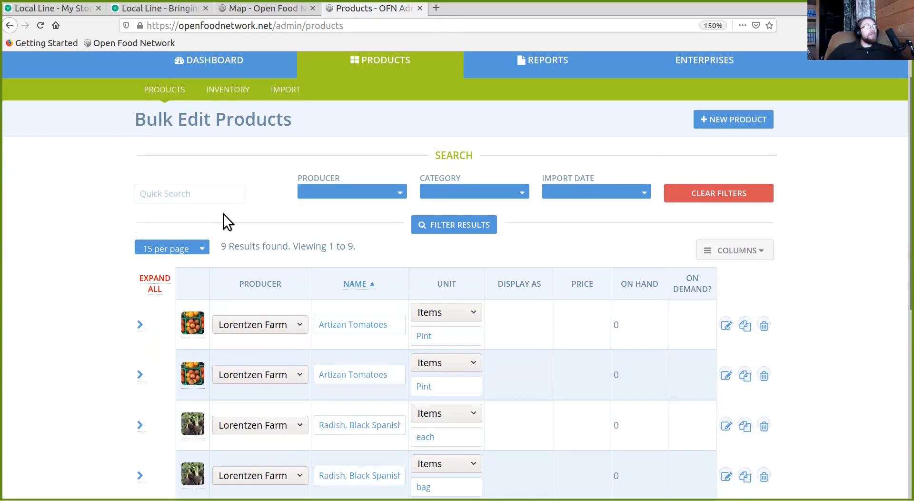
{"action": "scroll", "coordinate": [224, 214], "scroll_direction": "down", "scroll_amount": 1}
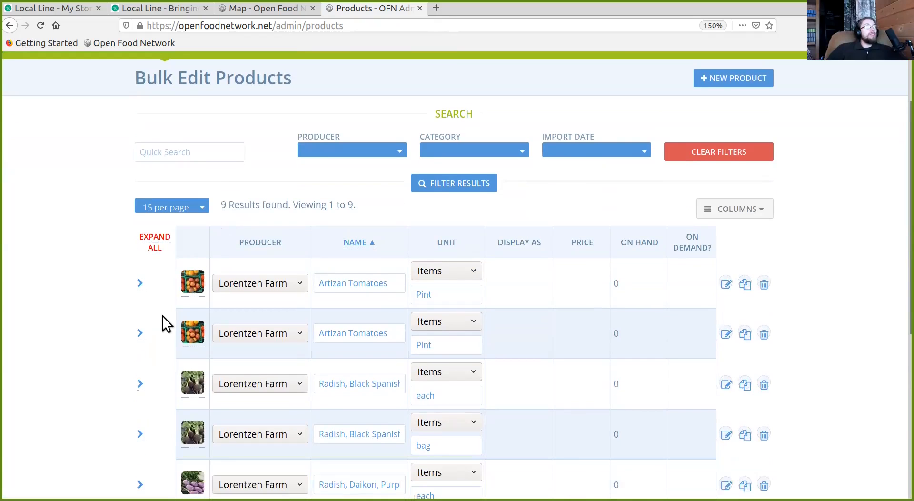
{"action": "left_click", "coordinate": [140, 333]}
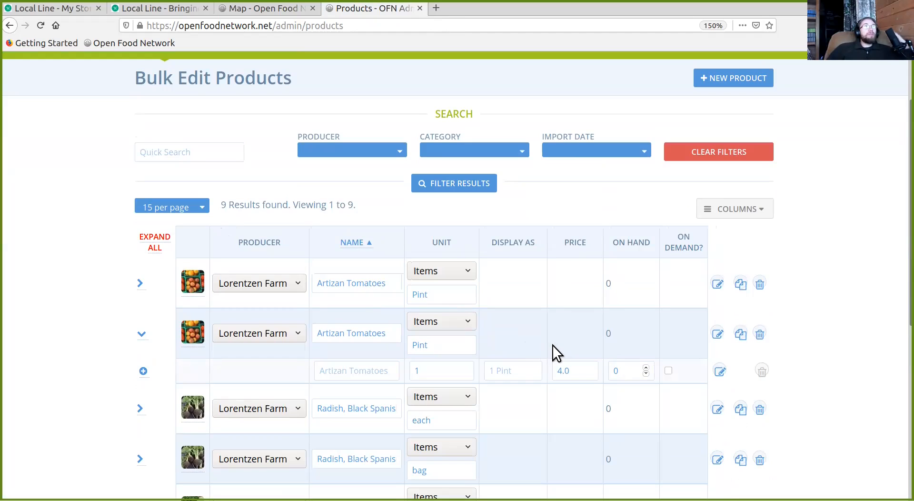
{"action": "left_click", "coordinate": [144, 333]}
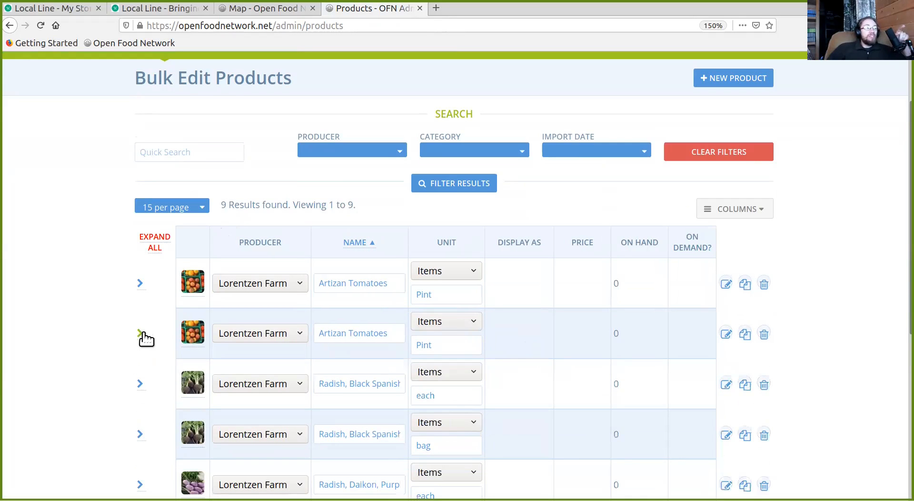
{"action": "left_click", "coordinate": [145, 334]}
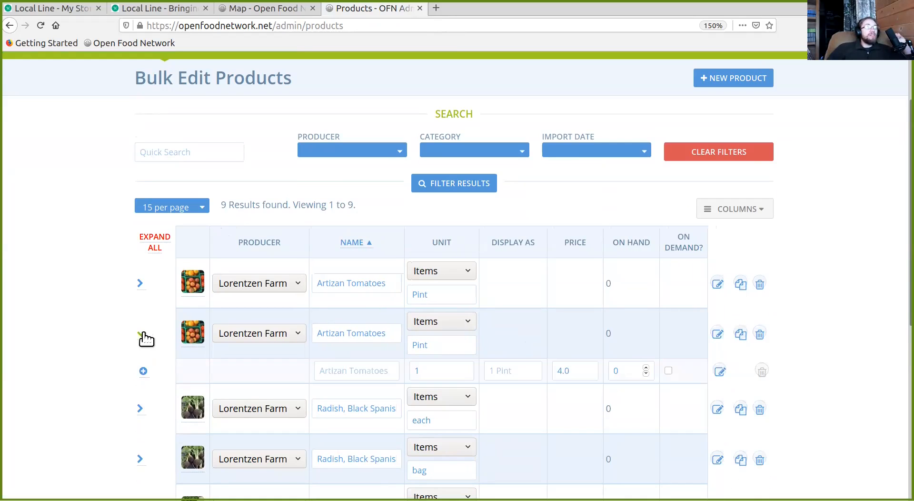
{"action": "left_click", "coordinate": [144, 334]}
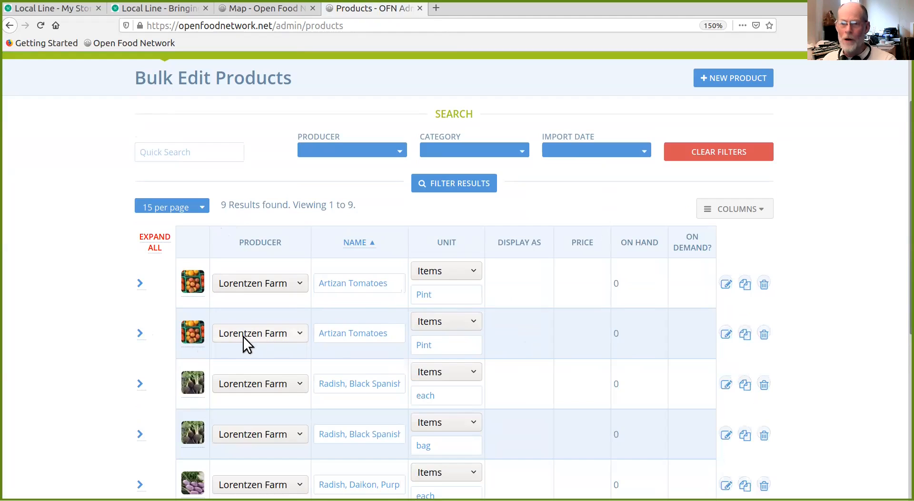
- View the enlarged image of the second Artizan Tomatoes product and close the preview
{"action": "double_click", "coordinate": [192, 328]}
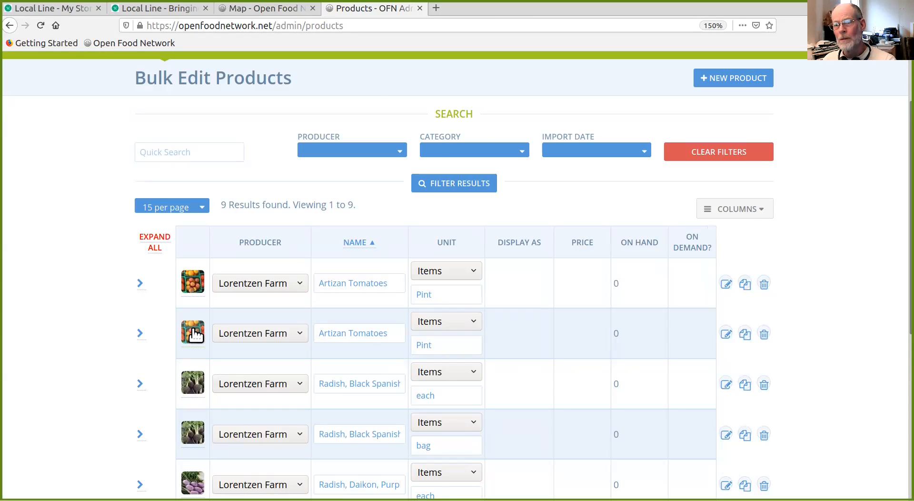
{"action": "left_click", "coordinate": [192, 328]}
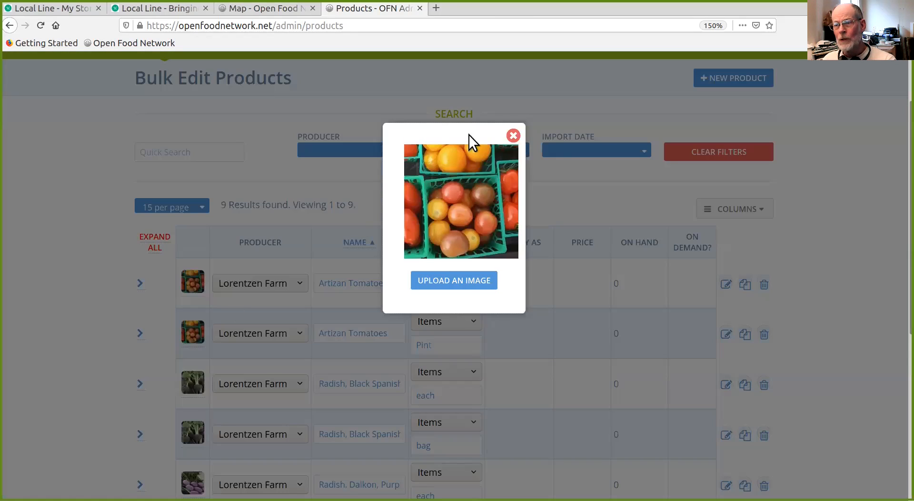
{"action": "left_click", "coordinate": [513, 136]}
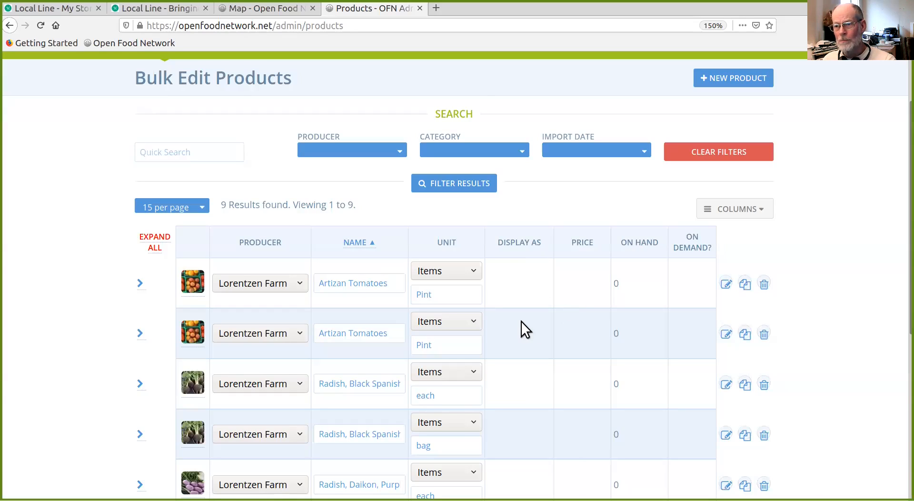
- Set the price of the second Artizan Tomatoes product's variant to 12 and save the variant
{"action": "left_click", "coordinate": [141, 334]}
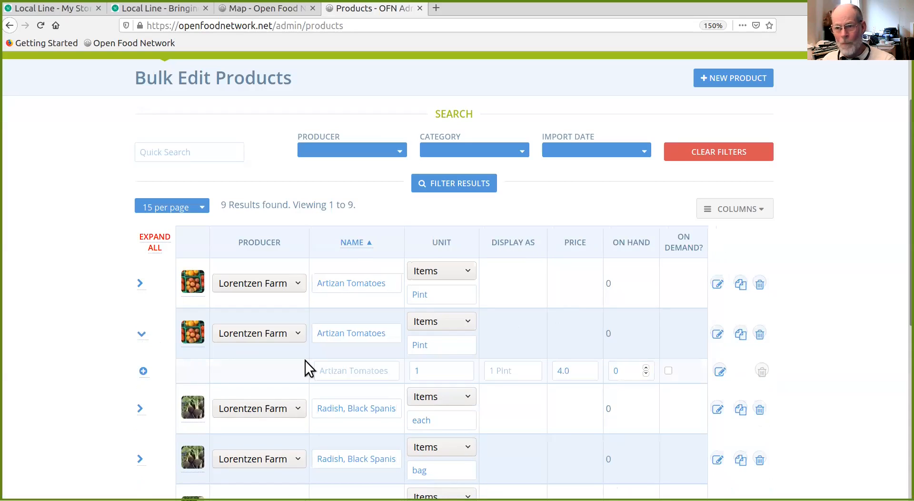
{"action": "left_click", "coordinate": [720, 372]}
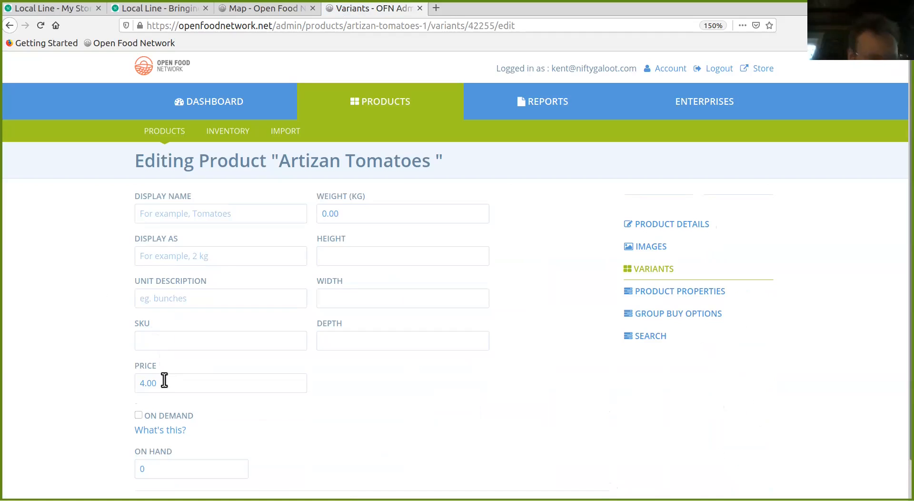
{"action": "scroll", "coordinate": [67, 384], "scroll_direction": "down", "scroll_amount": 1}
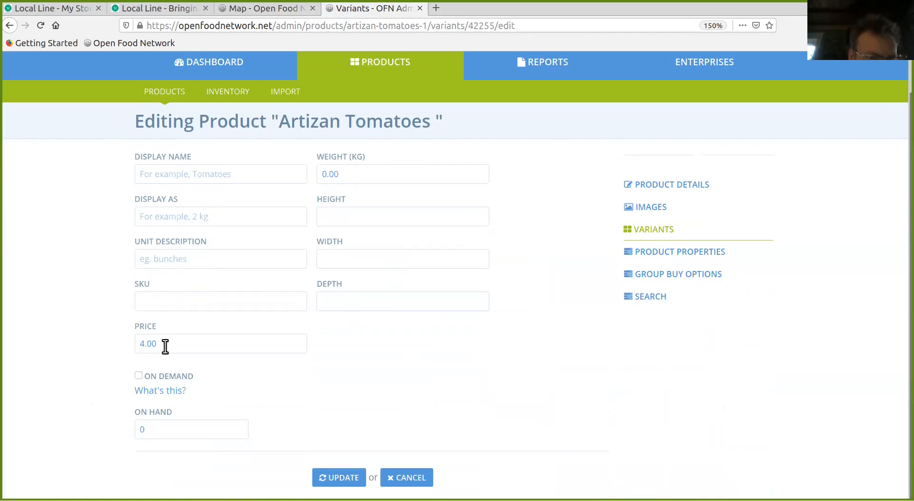
{"action": "left_click_drag", "start_coordinate": [166, 346], "coordinate": [128, 343]}
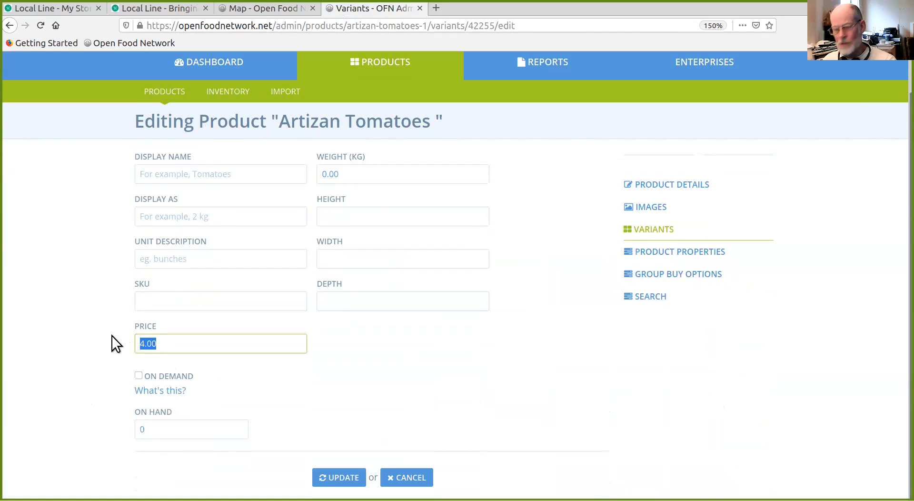
{"action": "type", "text": "15"}
{"action": "key", "text": "BackSpace"}
{"action": "type", "text": "2"}
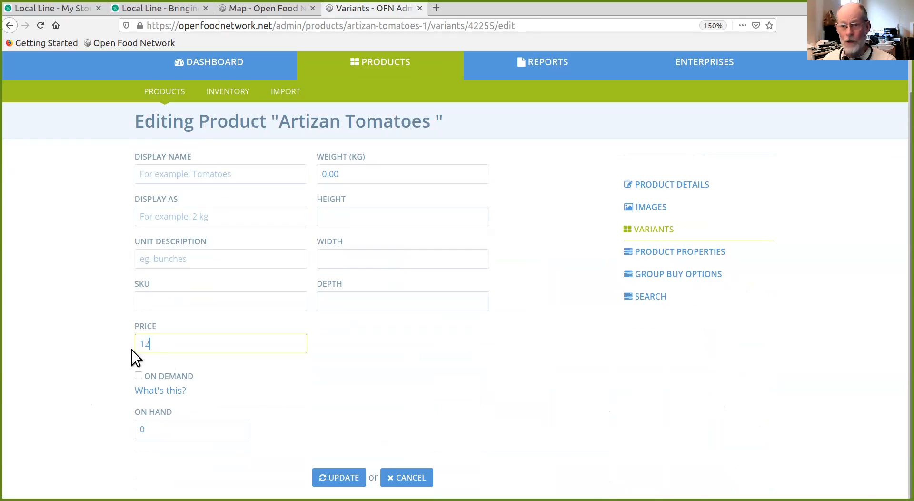
{"action": "left_click", "coordinate": [354, 476]}
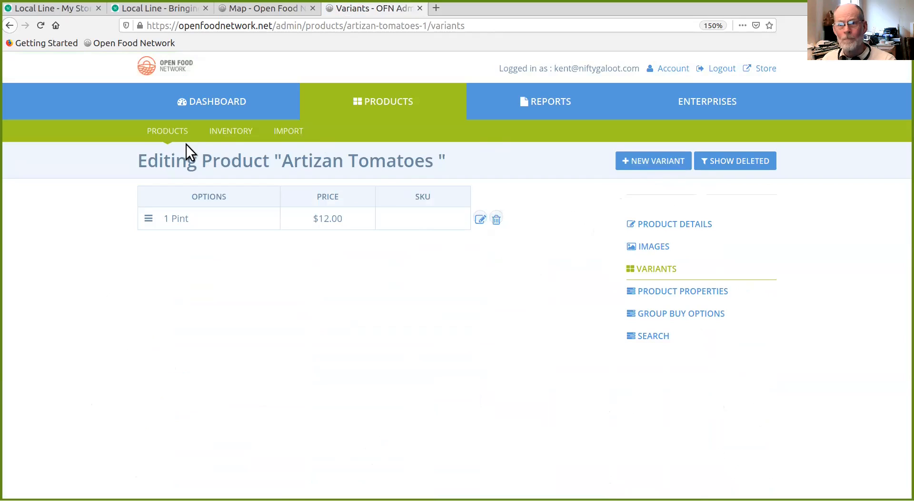
- Return to the products list and expand the second Artizan Tomatoes product to check its variant's price and unit
{"action": "left_click", "coordinate": [162, 134]}
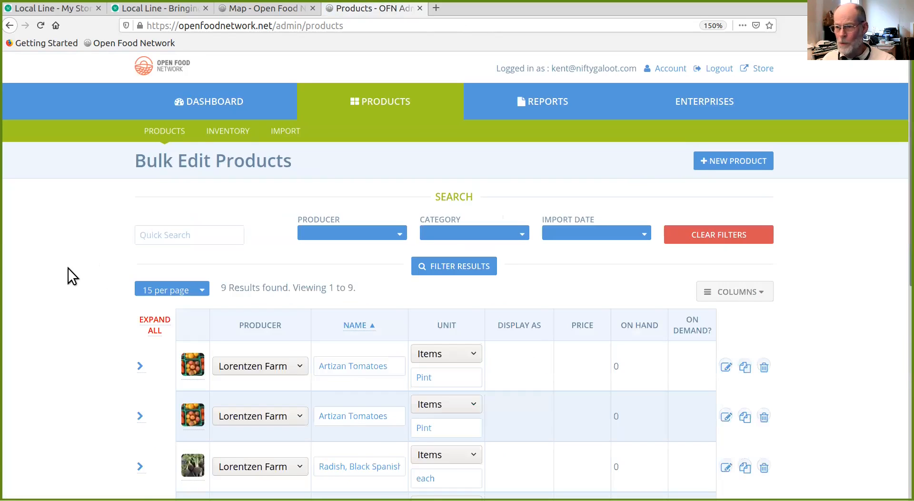
{"action": "scroll", "coordinate": [69, 269], "scroll_direction": "down", "scroll_amount": 5}
{"action": "scroll", "coordinate": [73, 275], "scroll_direction": "up", "scroll_amount": 2}
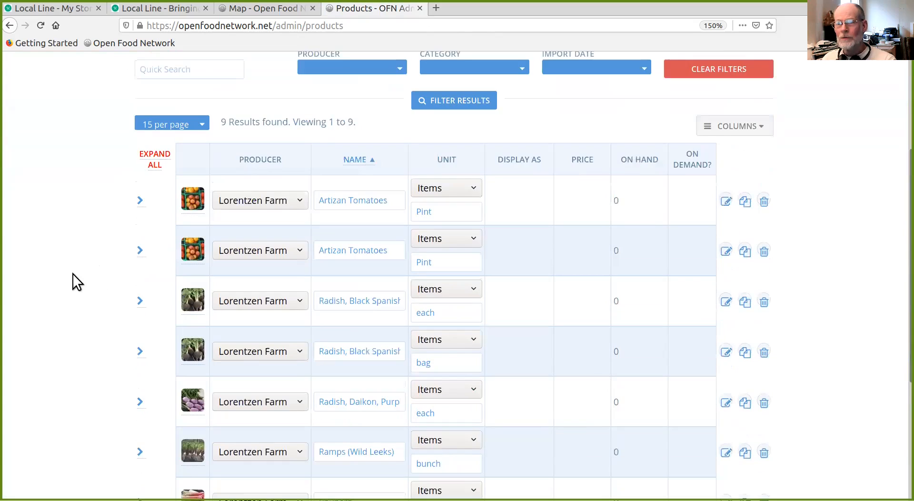
{"action": "left_click", "coordinate": [141, 252]}
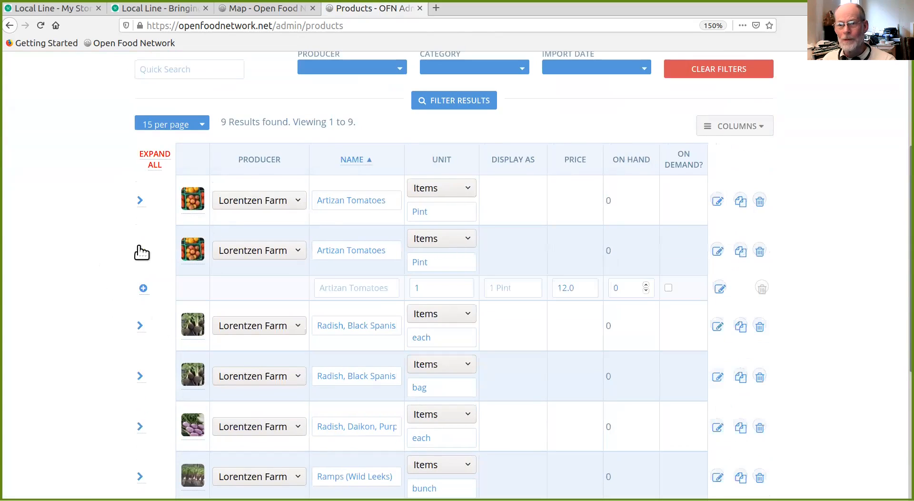
- Open the second Artizan Tomatoes product for editing
{"action": "left_click", "coordinate": [717, 250]}
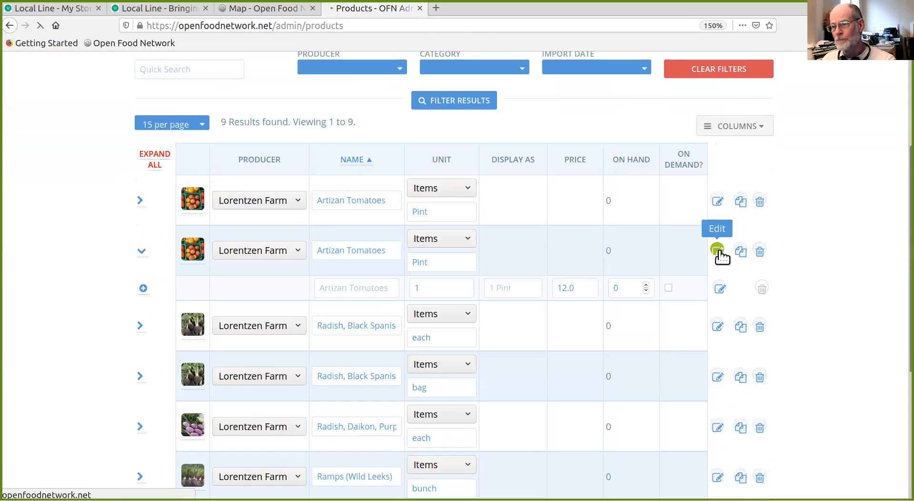